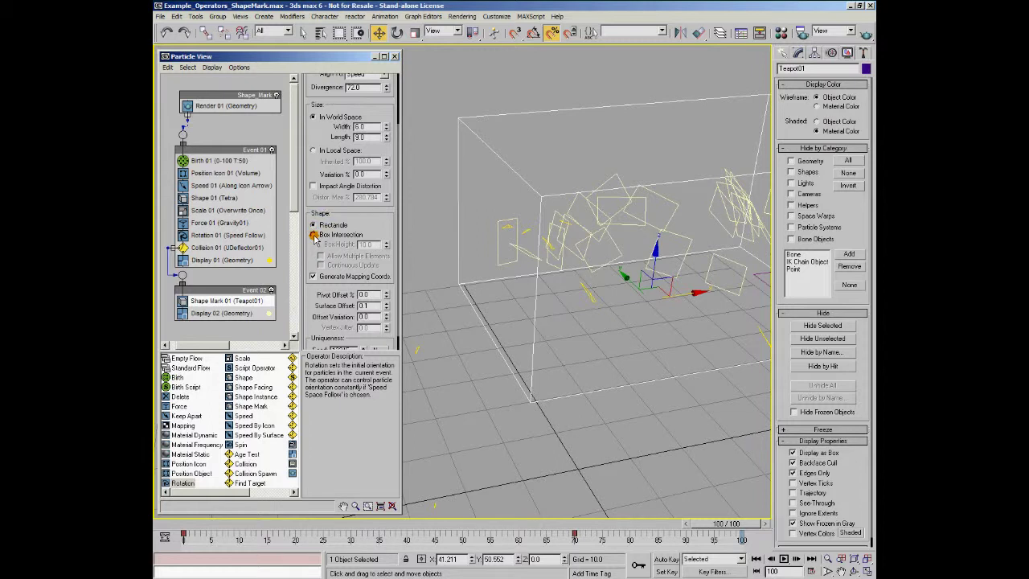
Step: Switch the Shape Mark shape to Box Intersection, centre the marks in view, and rewind to frame 0
left_click(314, 235)
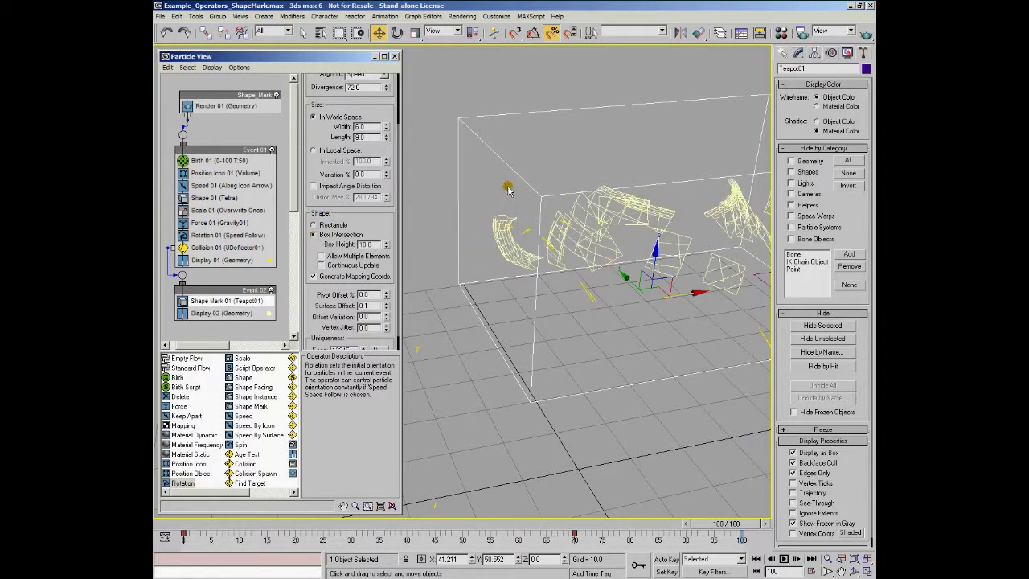
middle_click_drag(633, 243, 574, 239)
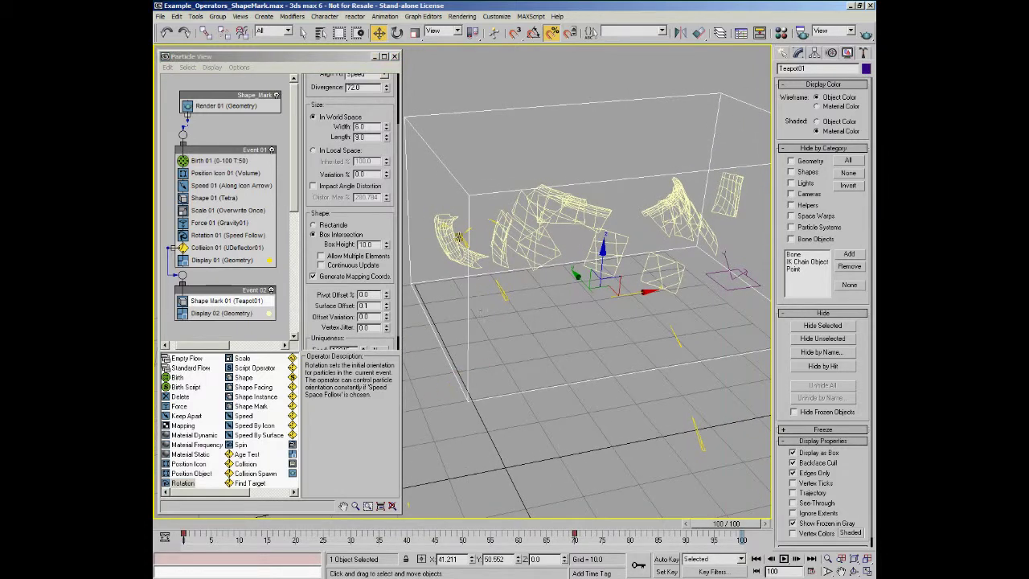
key("Home")
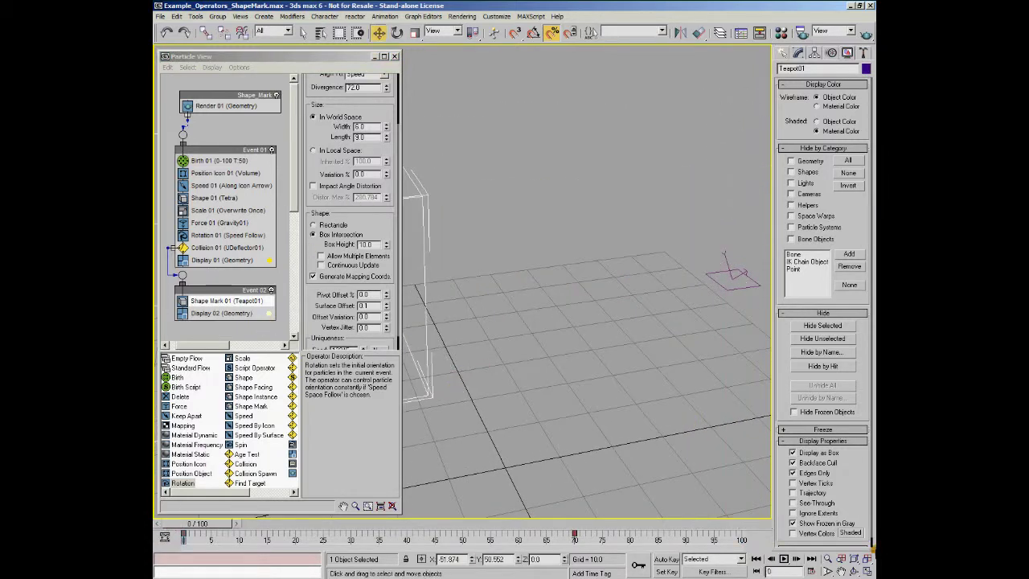
Step: Check the time settings unchanged, then play the animation and halt it at frame 64 in Particle View
left_click(811, 569)
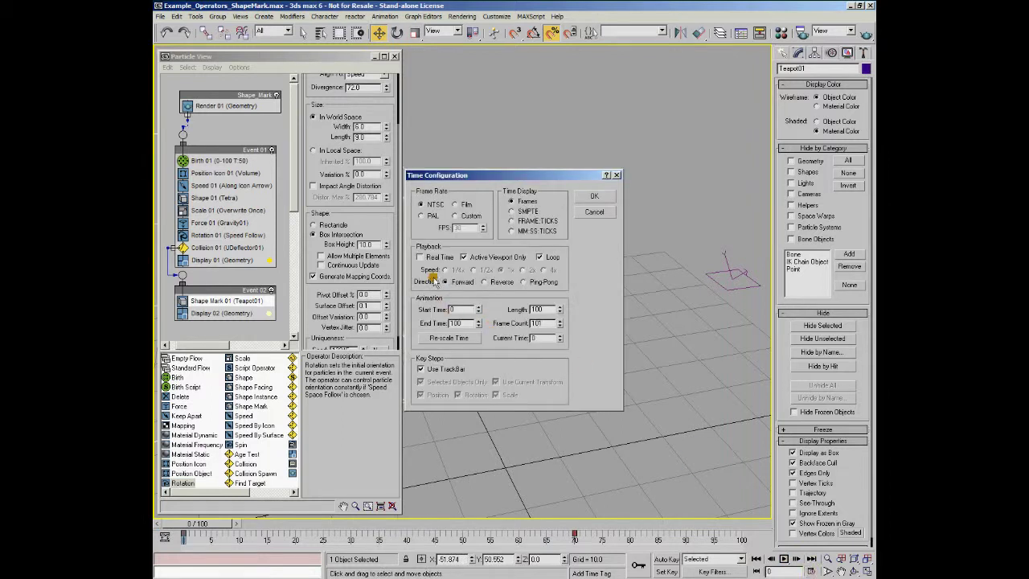
left_click(599, 196)
left_click(791, 561)
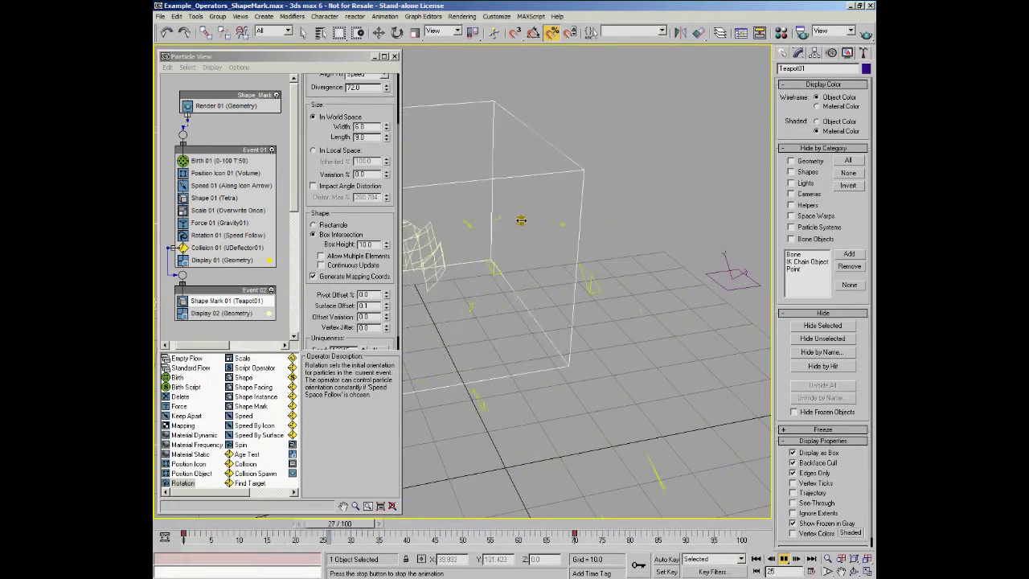
left_click(784, 559)
left_click(338, 57)
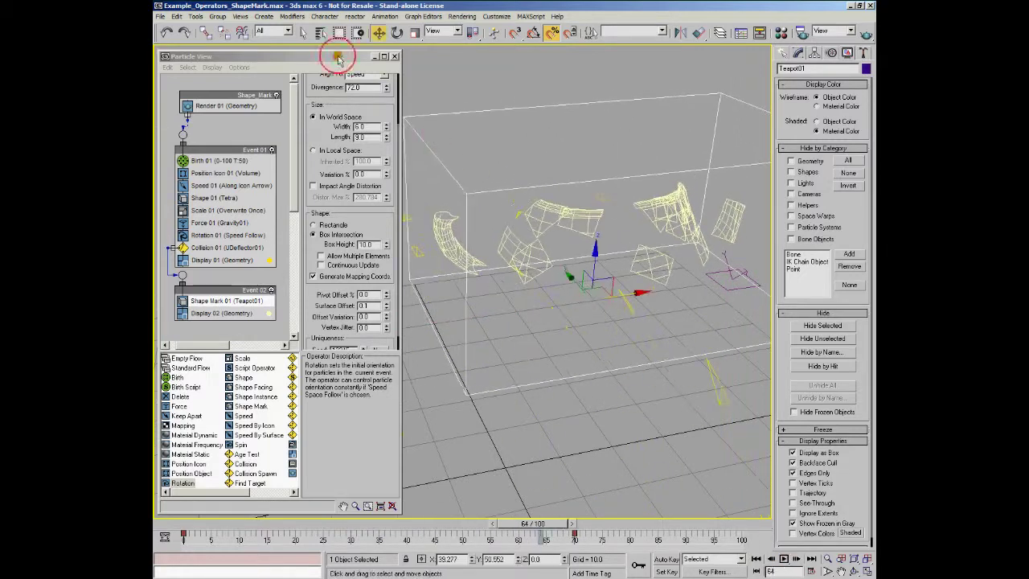
left_click_drag(352, 94, 352, 233)
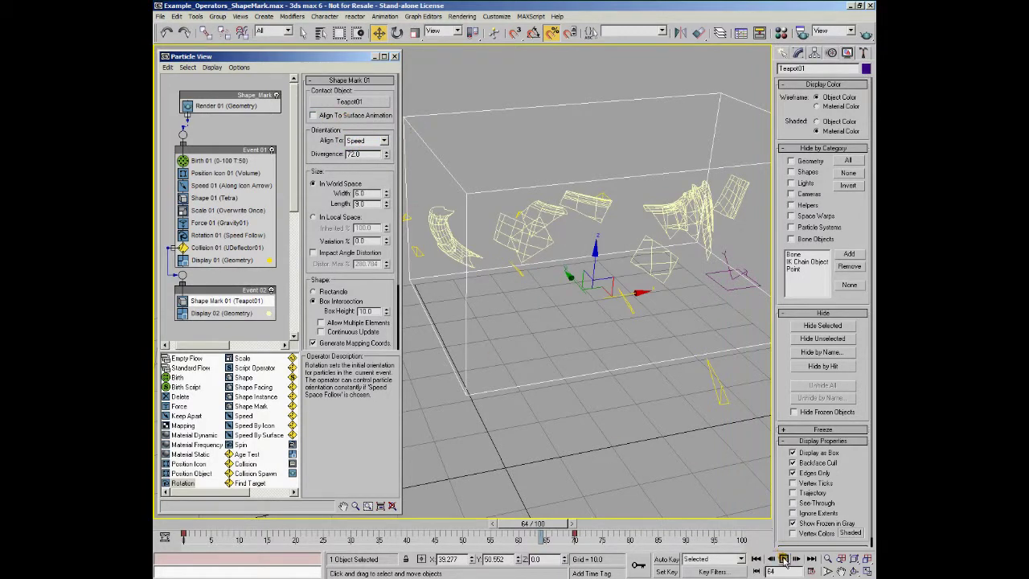
Step: Replay the animation to the last frame and scroll the Shape Mark rollout to Continuous Update
left_click(784, 560)
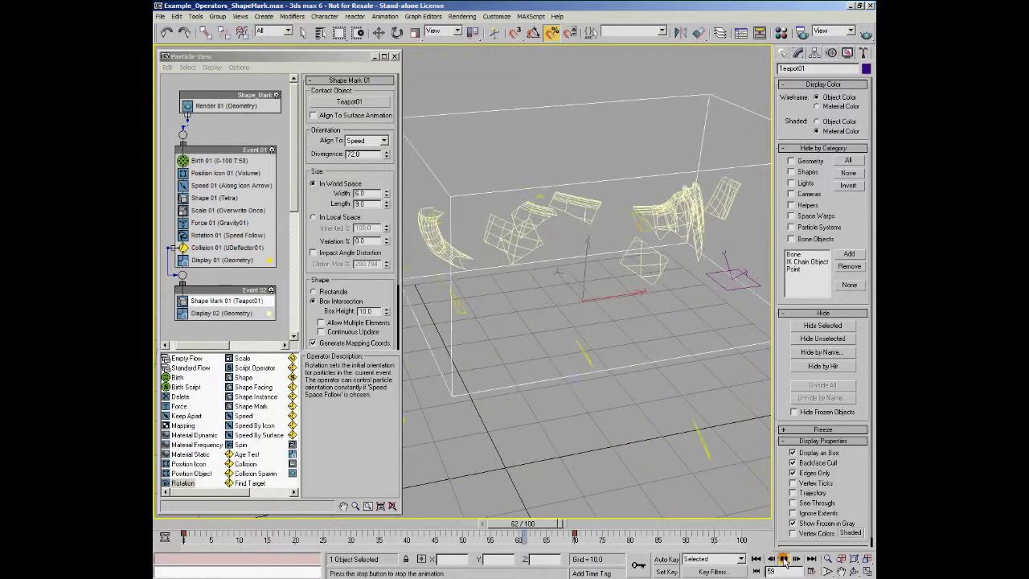
left_click(811, 558)
key("w")
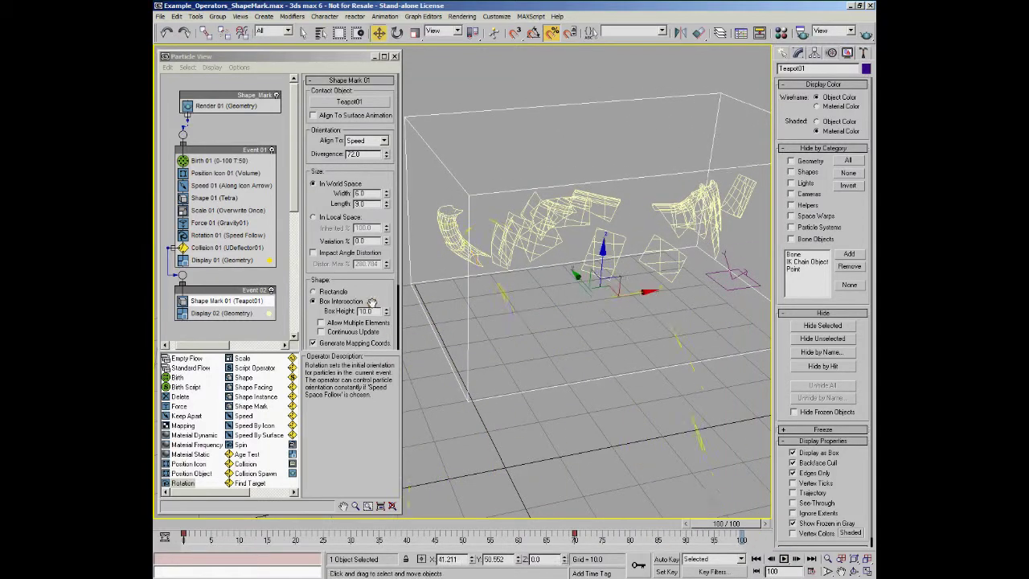
left_click_drag(370, 301, 370, 267)
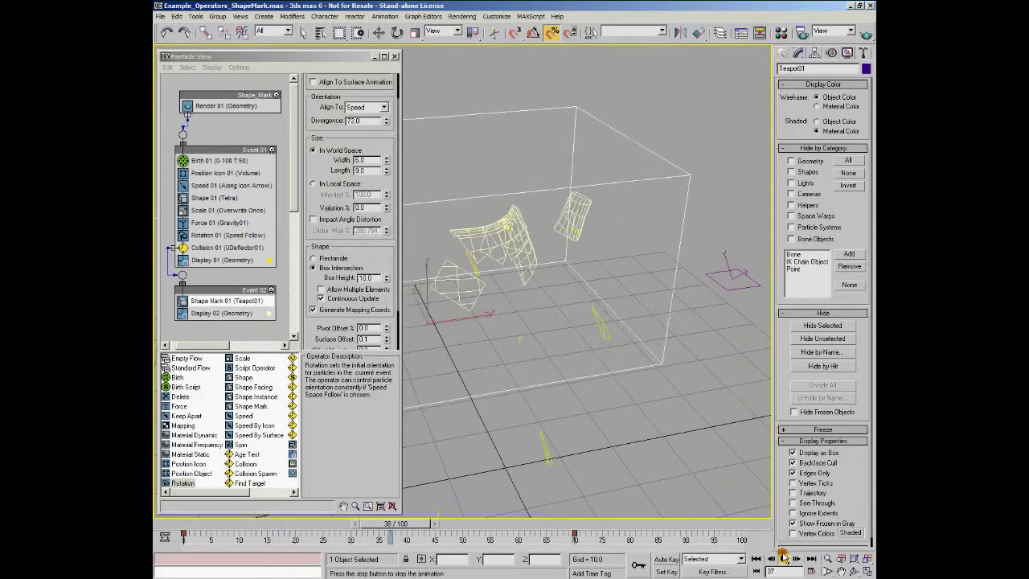
Step: Turn Align To Surface Animation back on, replay the animation, and stop it at frame 88
left_click(378, 32)
left_click_drag(356, 140, 354, 289)
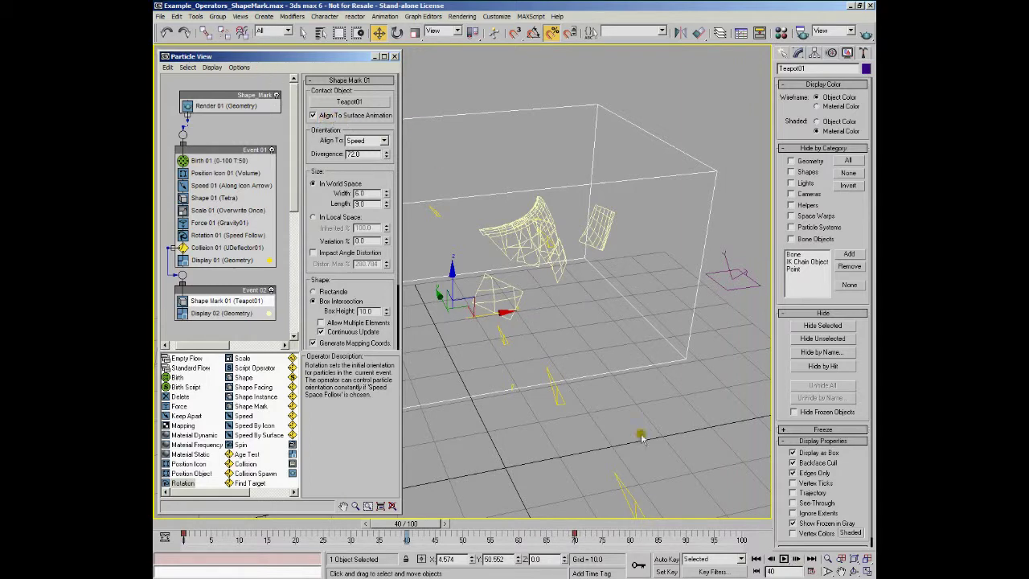
left_click(785, 559)
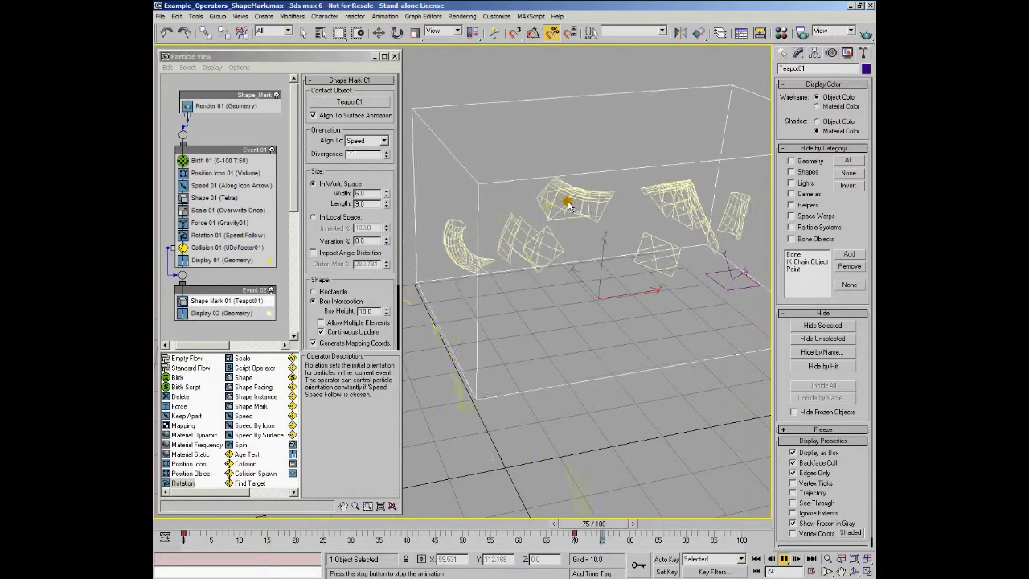
left_click(781, 559)
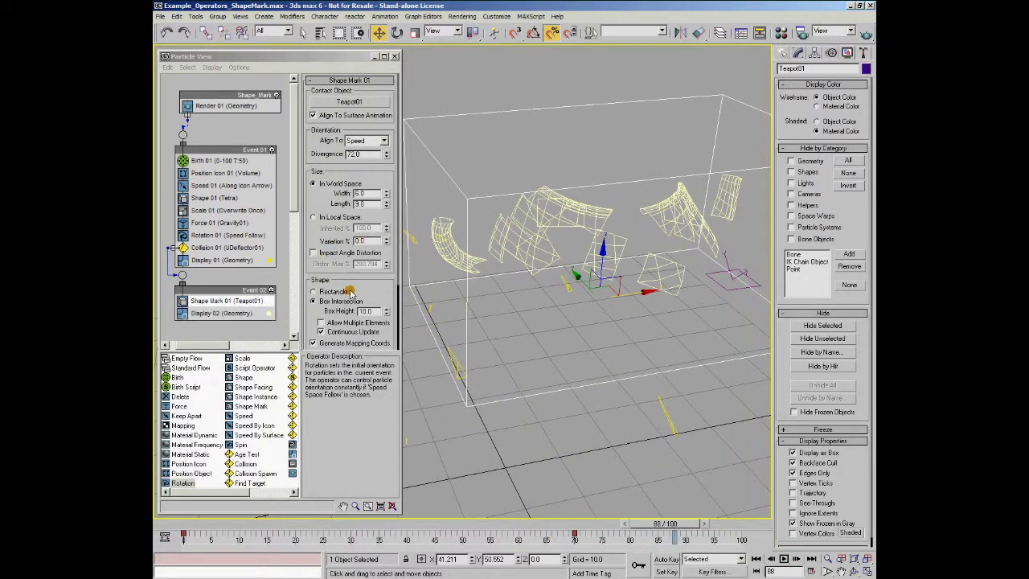
left_click_drag(317, 313, 321, 264)
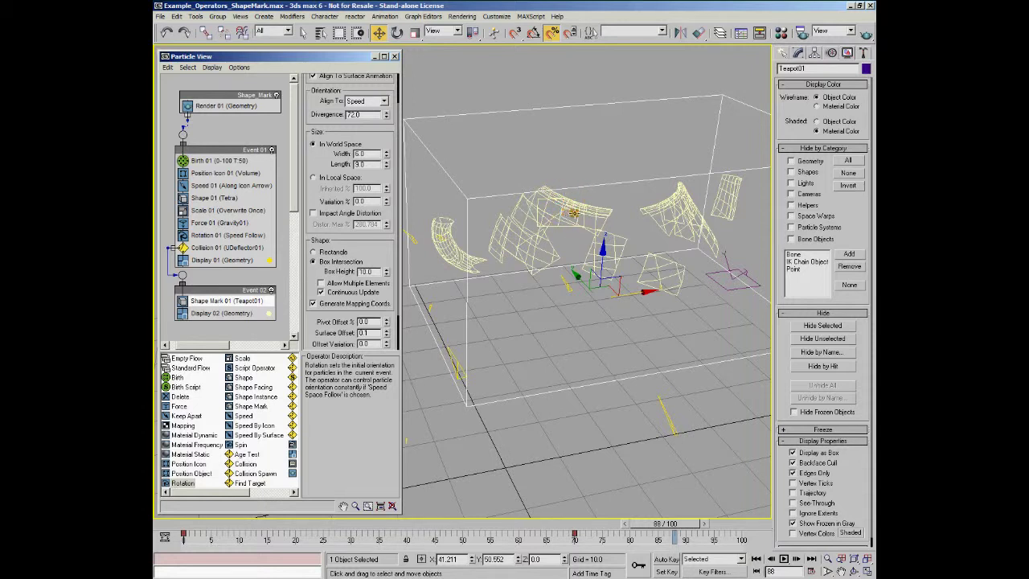
Step: Enable Allow Multiple Elements on the Shape Mark operator and play the animation to check the patches
left_click_drag(583, 211, 575, 239)
left_click_drag(573, 188, 582, 223)
left_click_drag(568, 182, 658, 187)
left_click(321, 283)
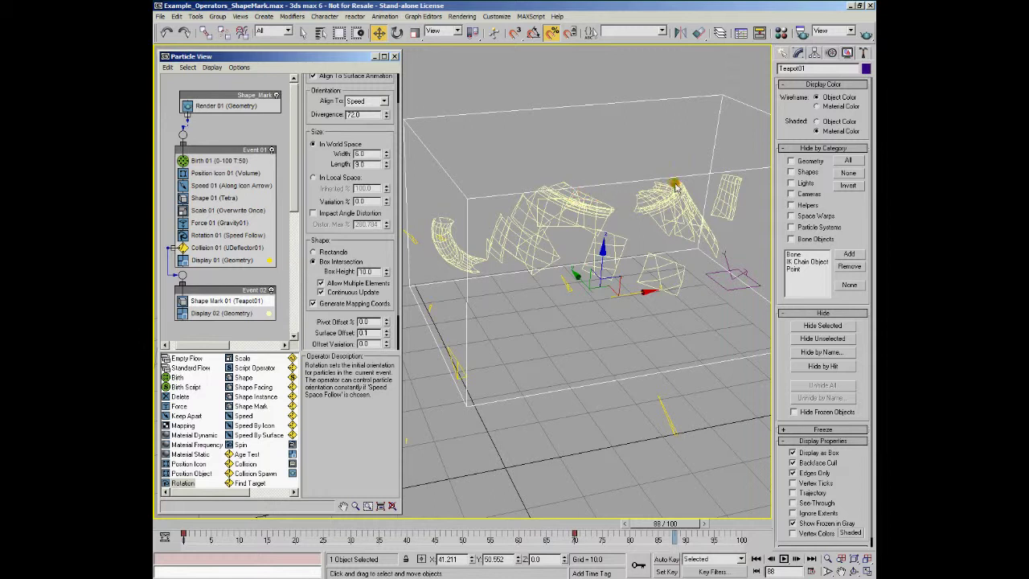
left_click(786, 558)
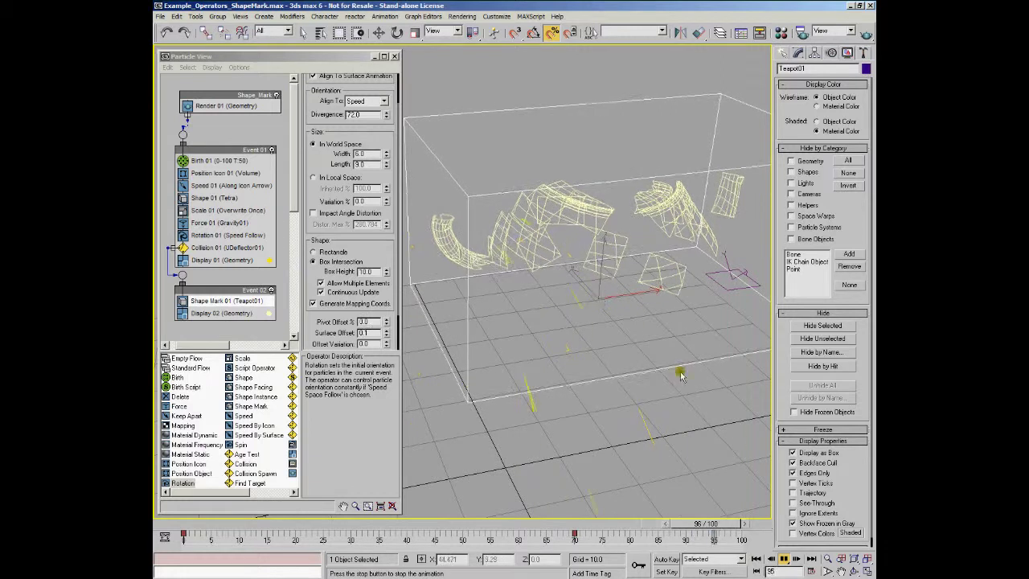
Step: Replay the animation, stop it near frame 65, and uncheck Allow Multiple Elements
left_click(783, 557)
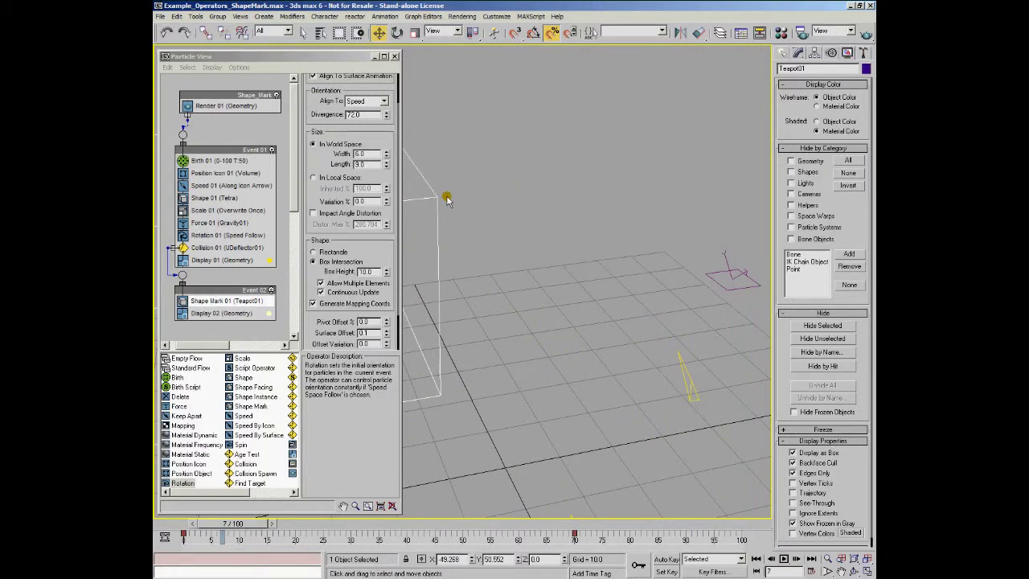
left_click(784, 559)
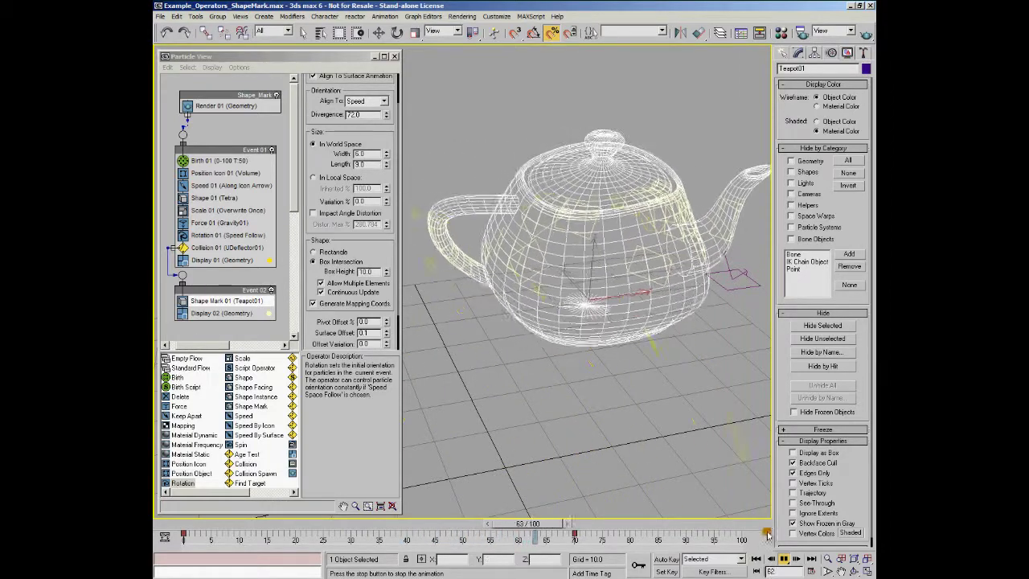
left_click(783, 560)
key("w")
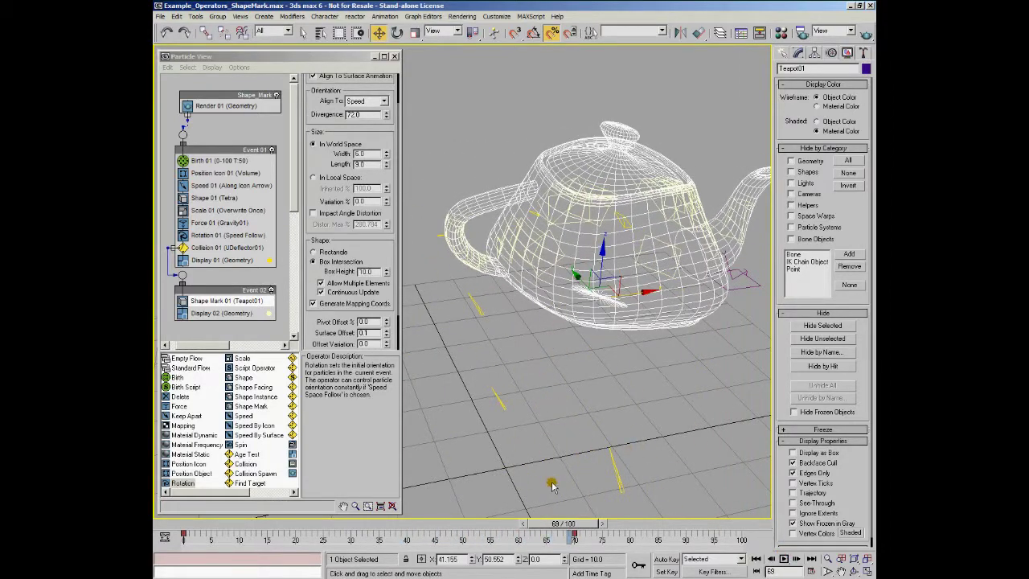
mouse_move(552, 524)
left_mouse_down()
mouse_move(535, 526)
mouse_move(515, 498)
left_mouse_up()
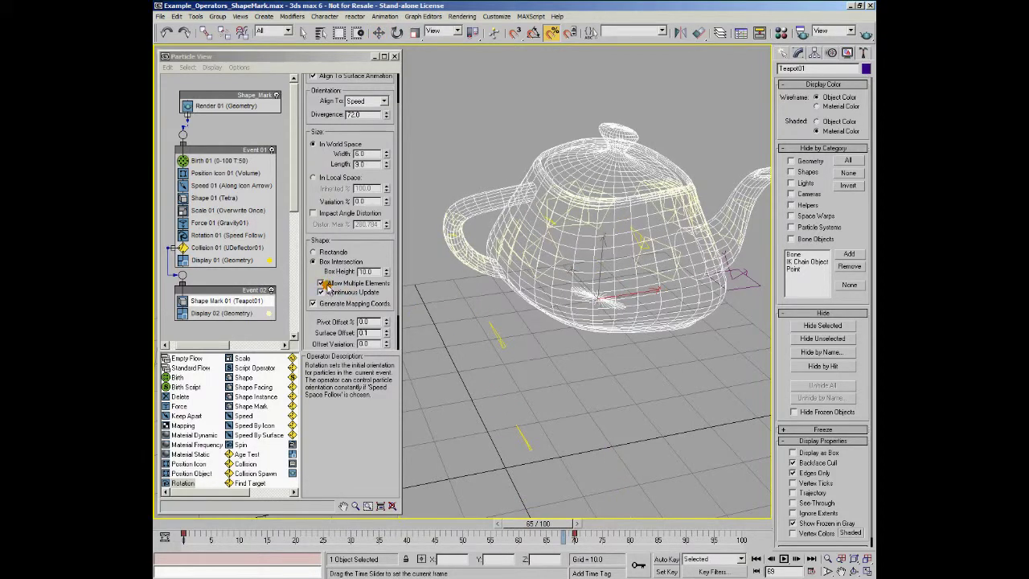
left_click(355, 284)
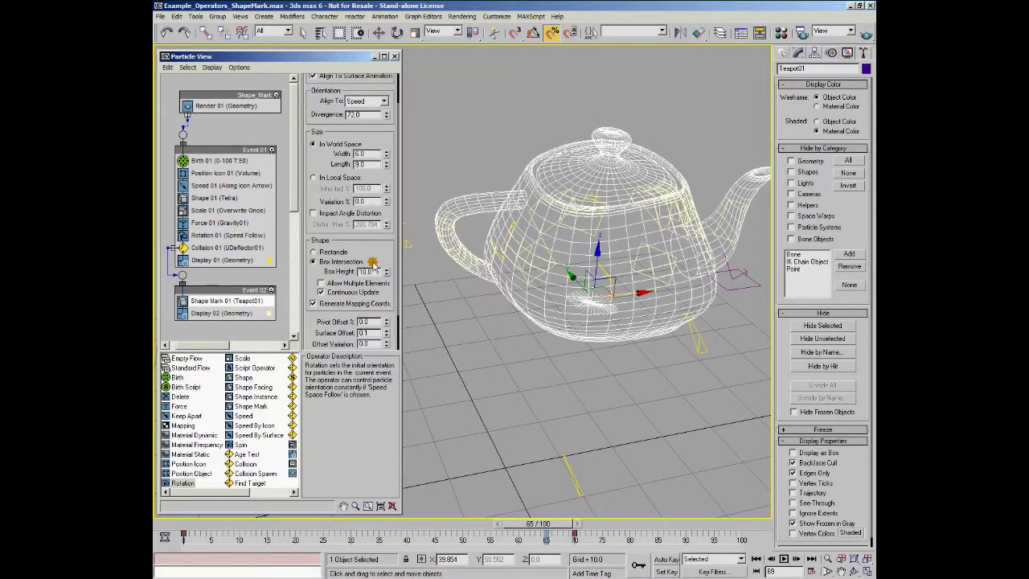
Step: Scroll down to Pivot Offset % and select its 0.0 value for editing
scroll(373, 264, "down", 2)
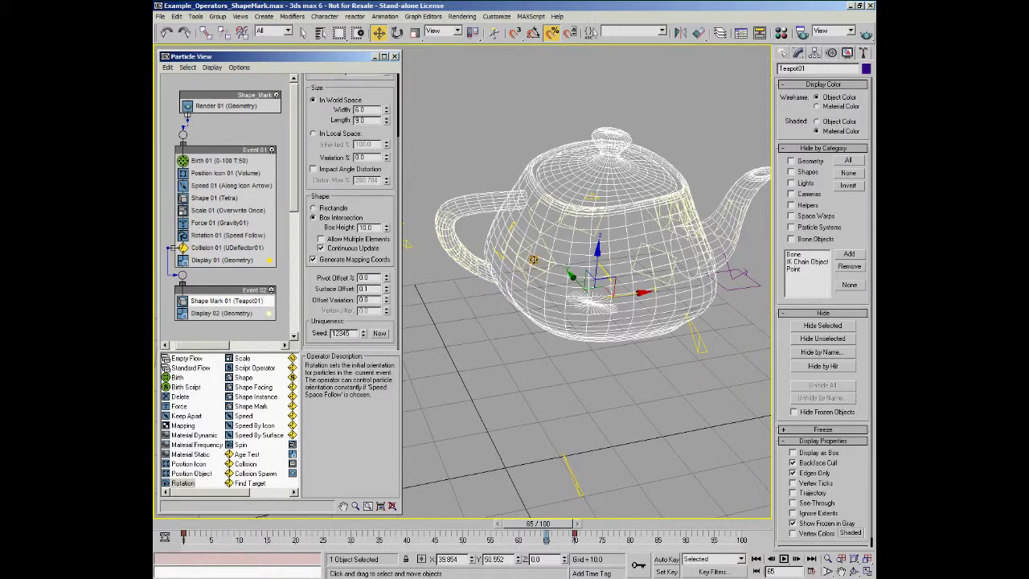
double_click(368, 276)
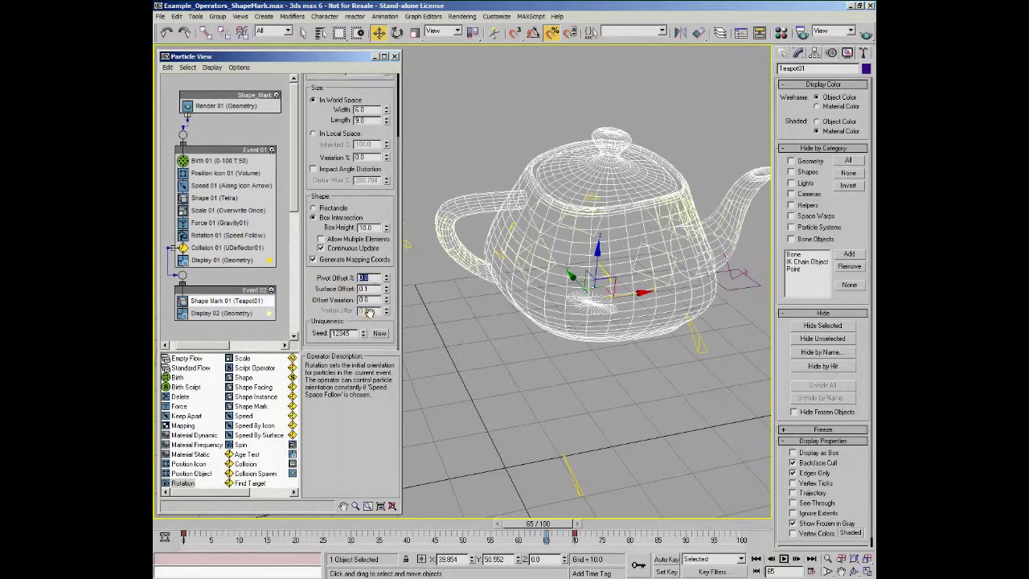